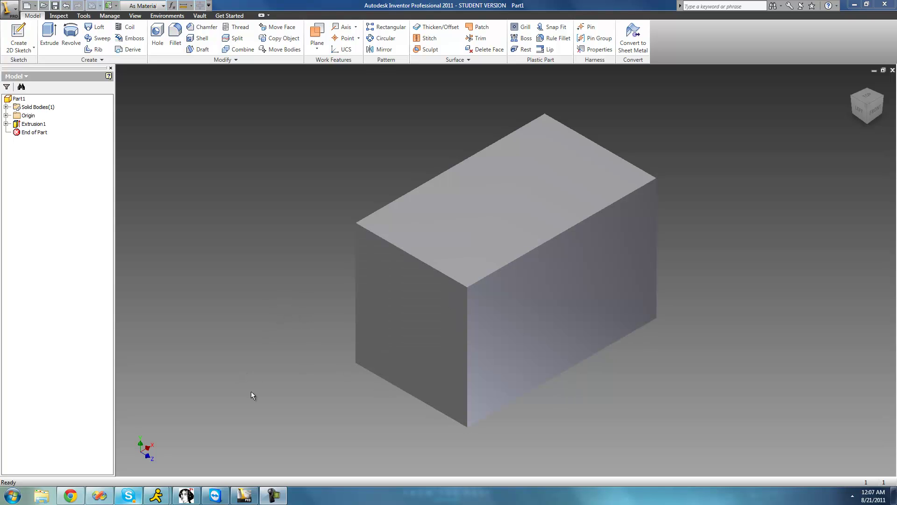
Start a new 2D sketch on the block's long front face, viewed square-on
right_click(504, 284)
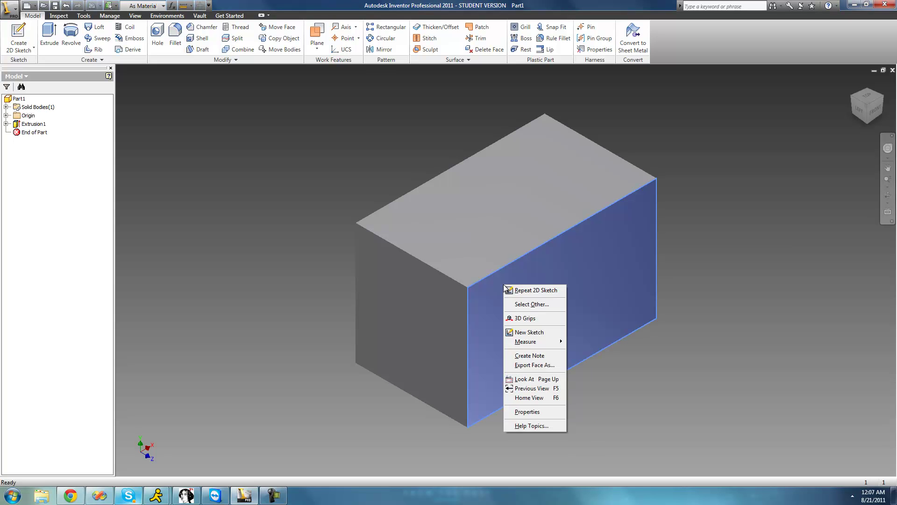
left_click(519, 332)
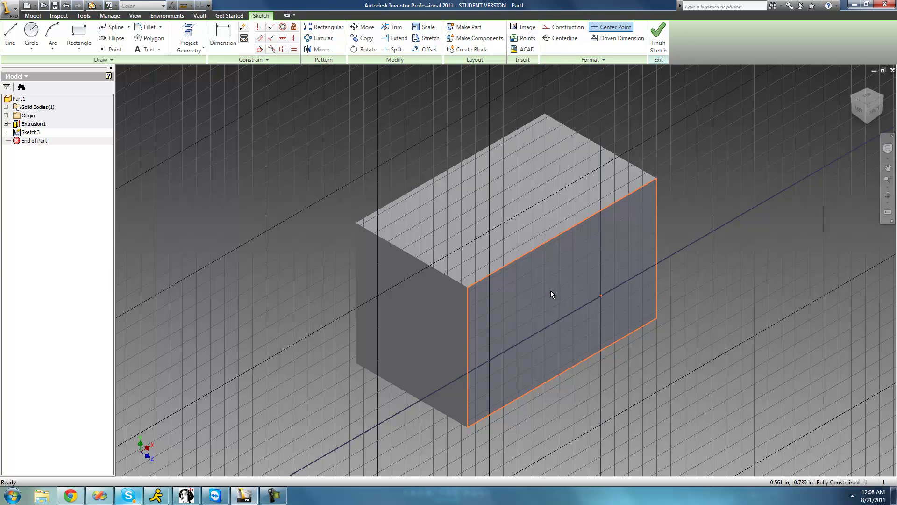
left_click(876, 111)
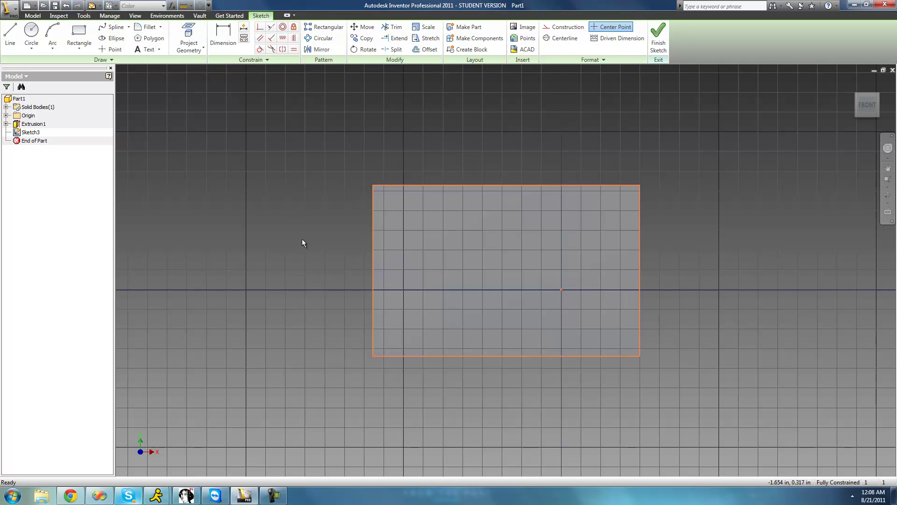
Add a text box across the middle of the front face containing a first name, centre-justified in Tahoma at 0.120 in
left_click(144, 49)
mouse_move(420, 227)
left_mouse_down()
mouse_move(526, 294)
mouse_move(592, 313)
left_mouse_up()
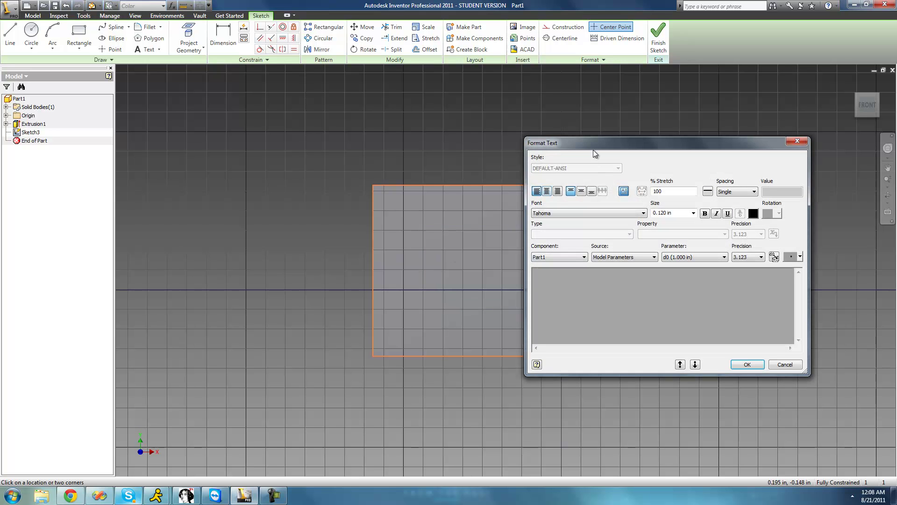
left_click_drag(593, 150, 584, 147)
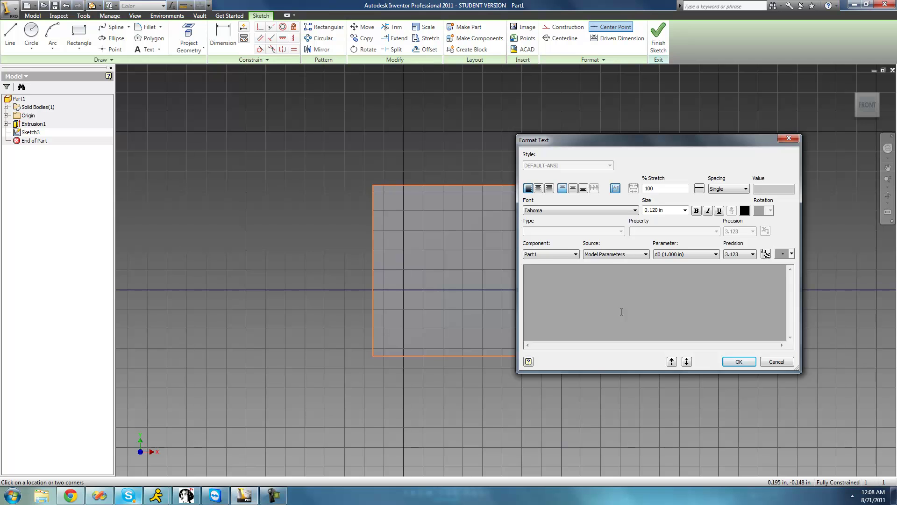
type("Adam")
left_click(538, 189)
left_click(738, 361)
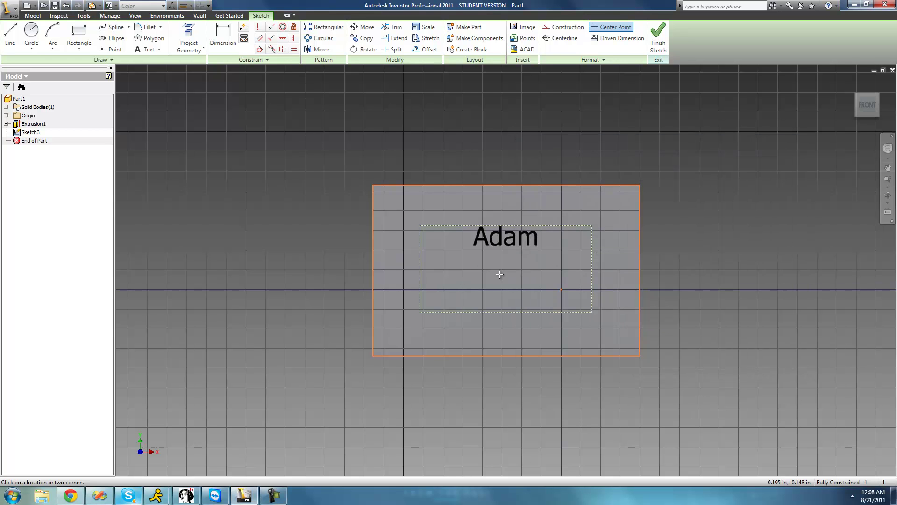
right_click(503, 253)
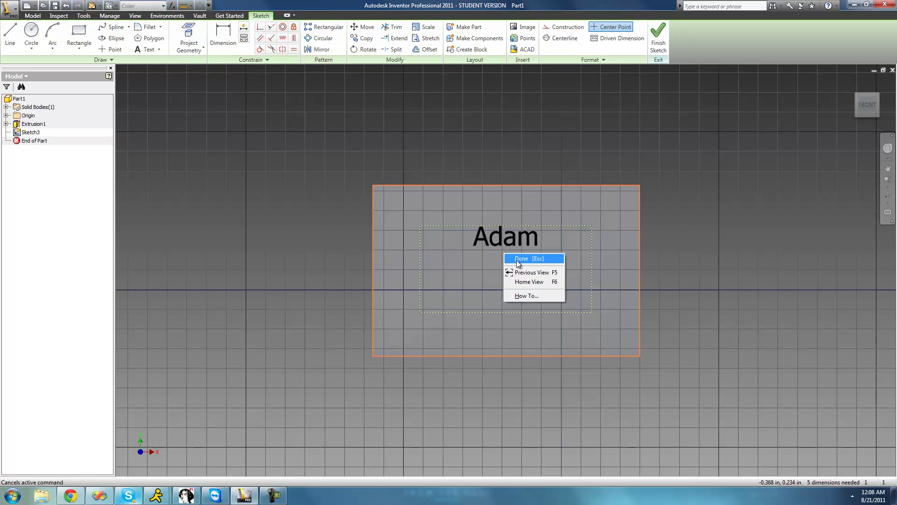
left_click(517, 260)
Move the text down to about the middle of the front face and finish the sketch
left_click_drag(513, 236, 512, 271)
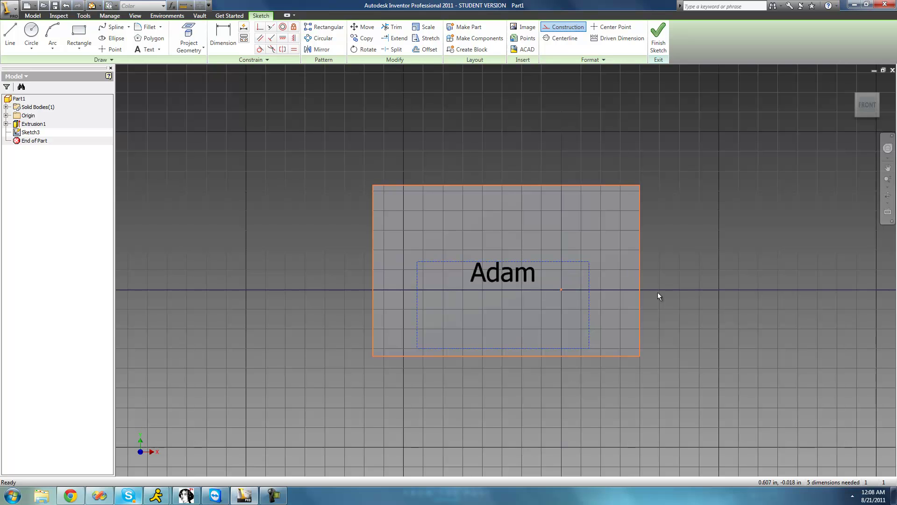
left_click(658, 43)
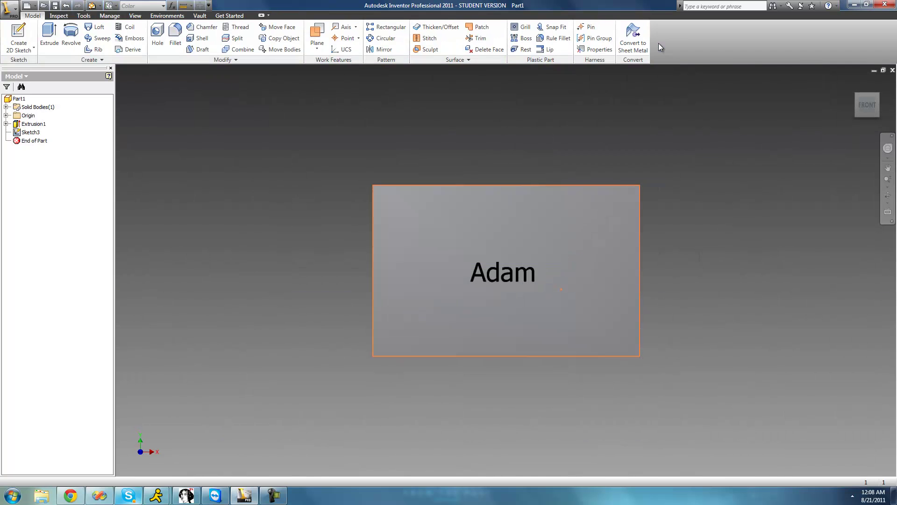
Emboss the sketched text outward from the front face with a depth of 0.1 in
left_click(887, 195)
left_click_drag(513, 251, 533, 256)
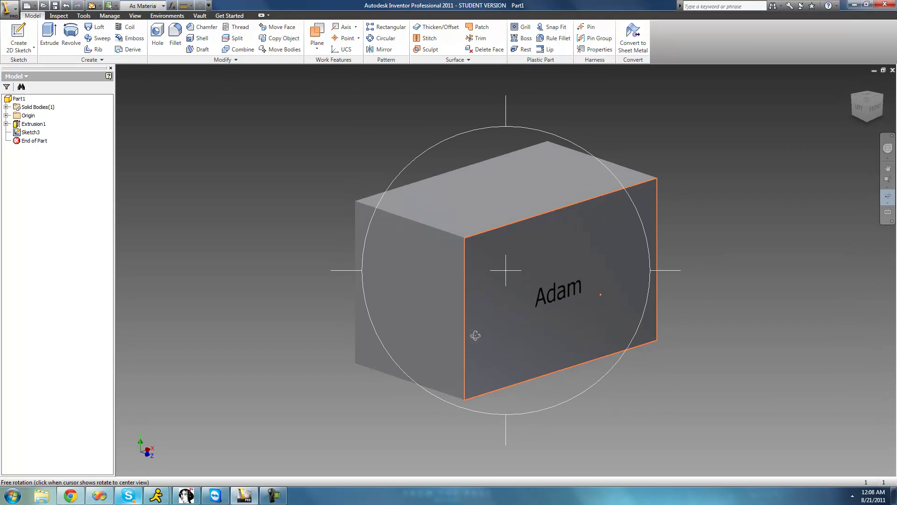
left_click_drag(633, 324, 596, 320)
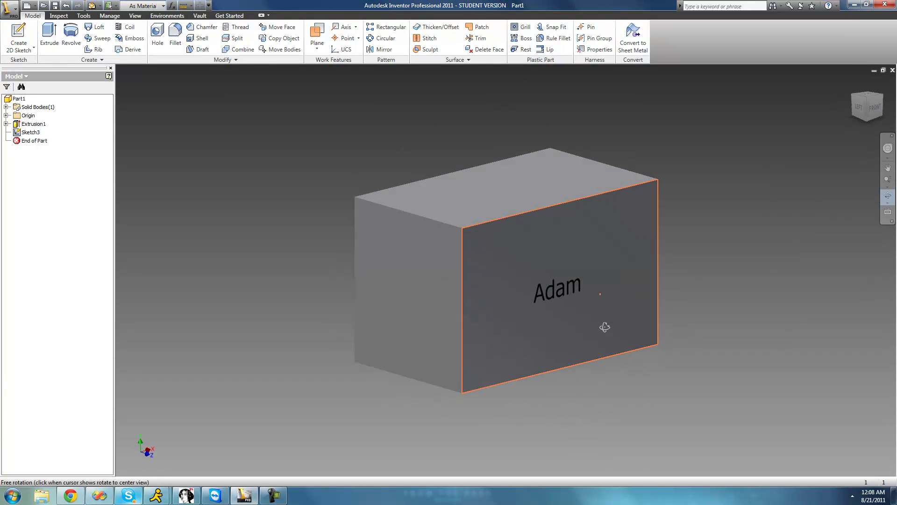
right_click(615, 331)
left_click(617, 333)
left_click(571, 331)
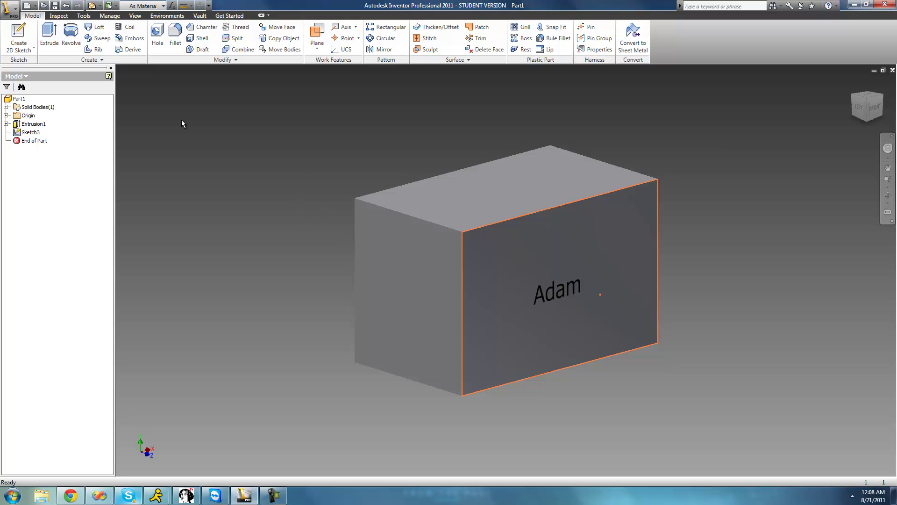
left_click(131, 40)
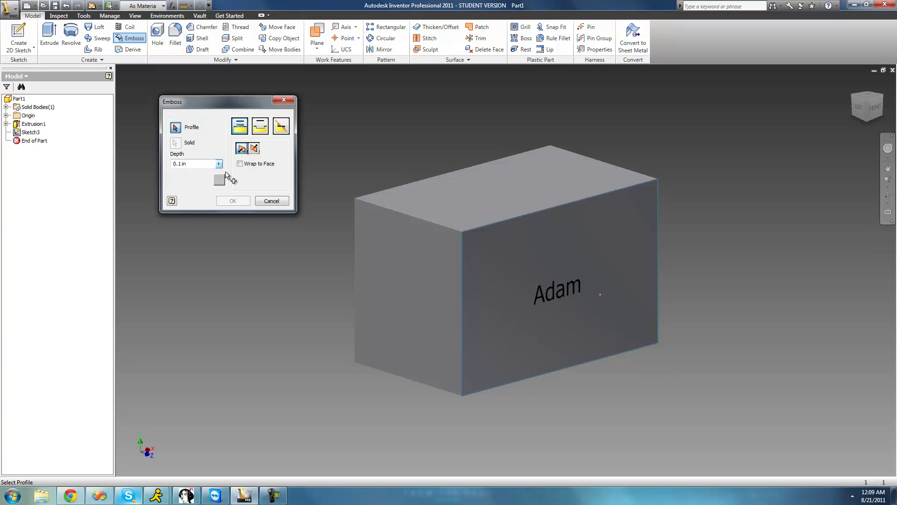
left_click(536, 296)
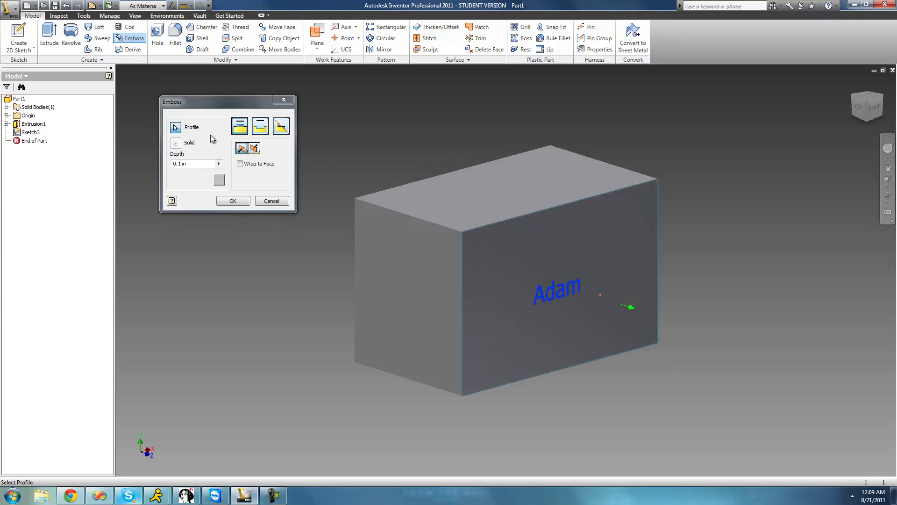
left_click(203, 165)
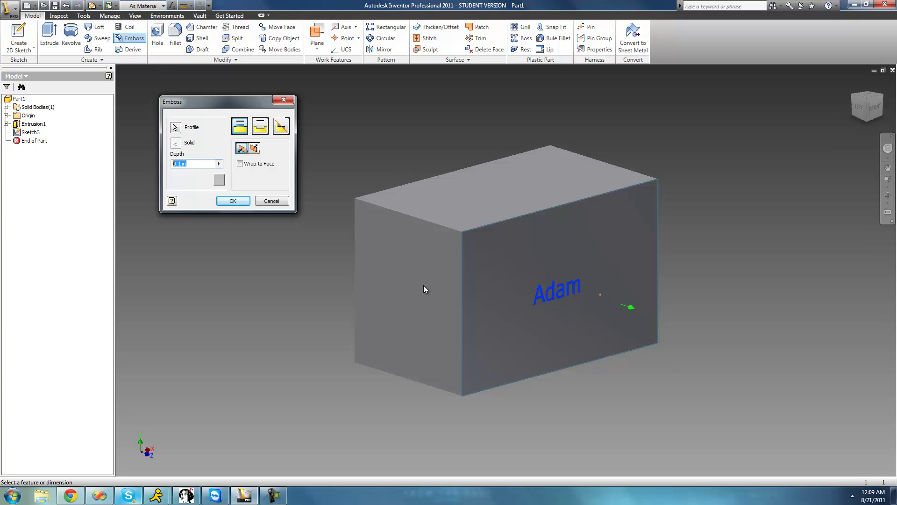
left_click(233, 201)
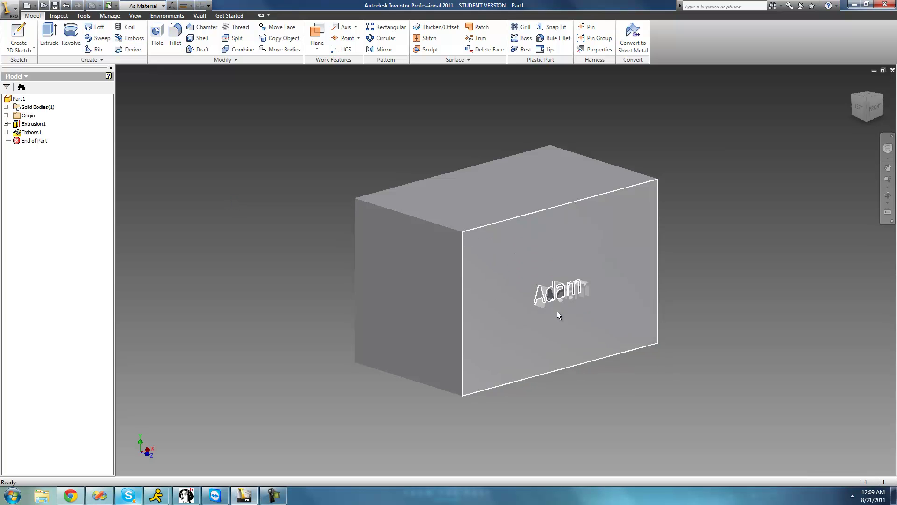
Edit the emboss feature to colour the top face of the raised text Metal-Gold
left_click(891, 201)
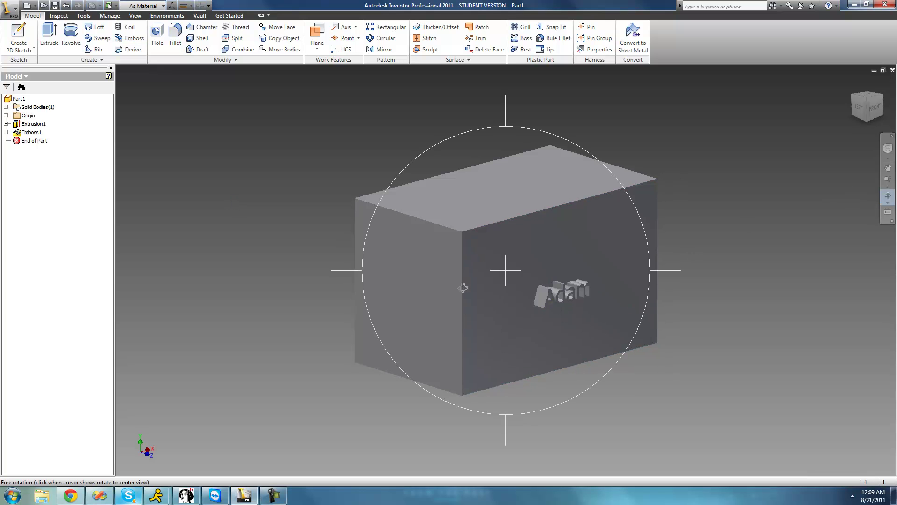
mouse_move(464, 286)
left_mouse_down()
mouse_move(391, 266)
mouse_move(370, 276)
mouse_move(416, 296)
mouse_move(461, 279)
left_mouse_up()
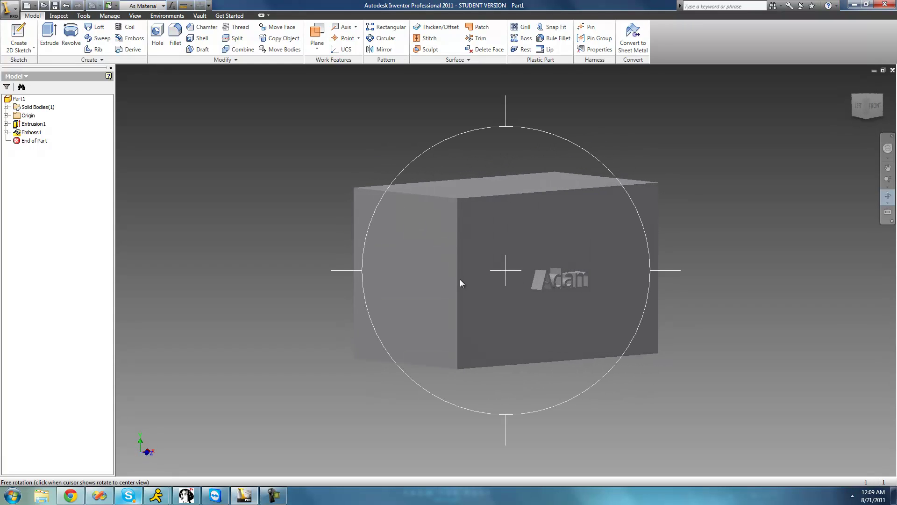
right_click(461, 280)
left_click(477, 283)
right_click(33, 134)
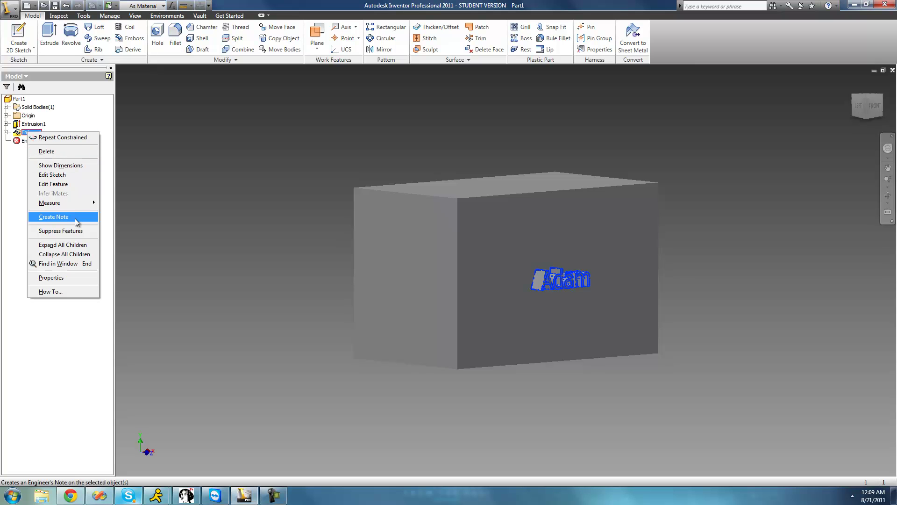
left_click(66, 184)
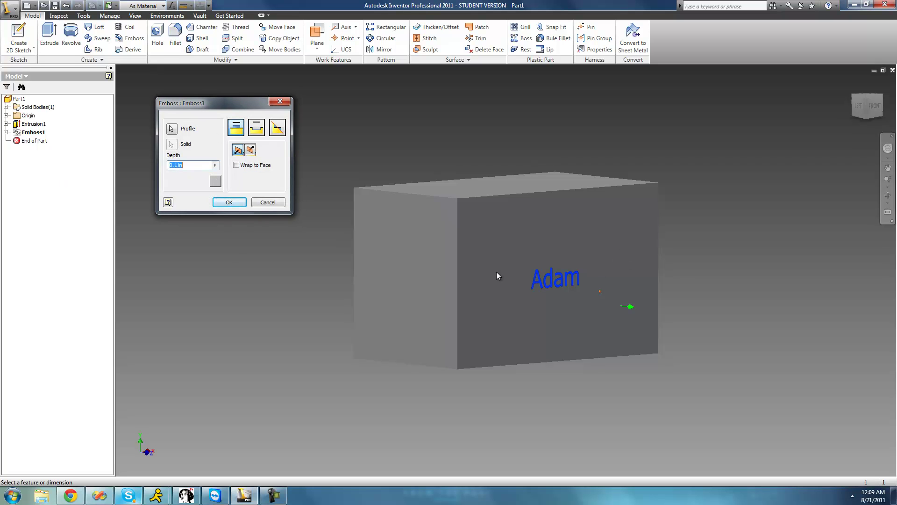
left_click(215, 182)
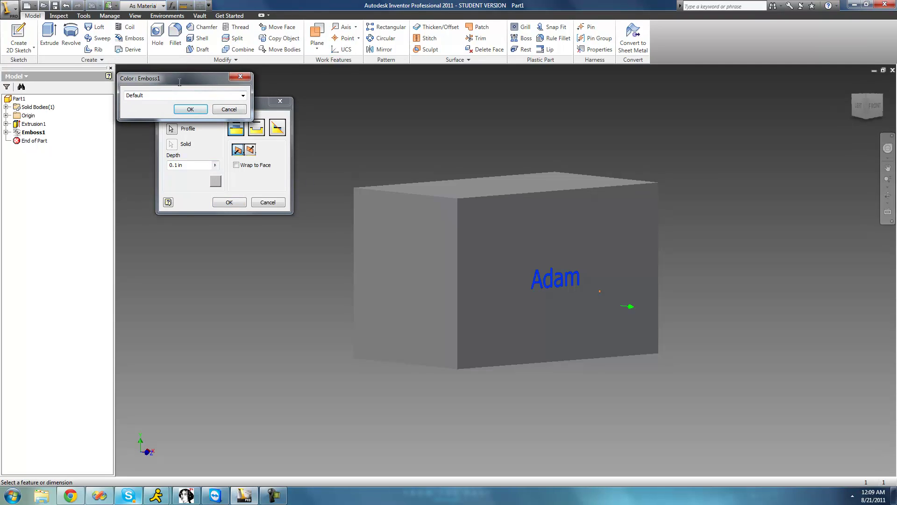
left_click(243, 96)
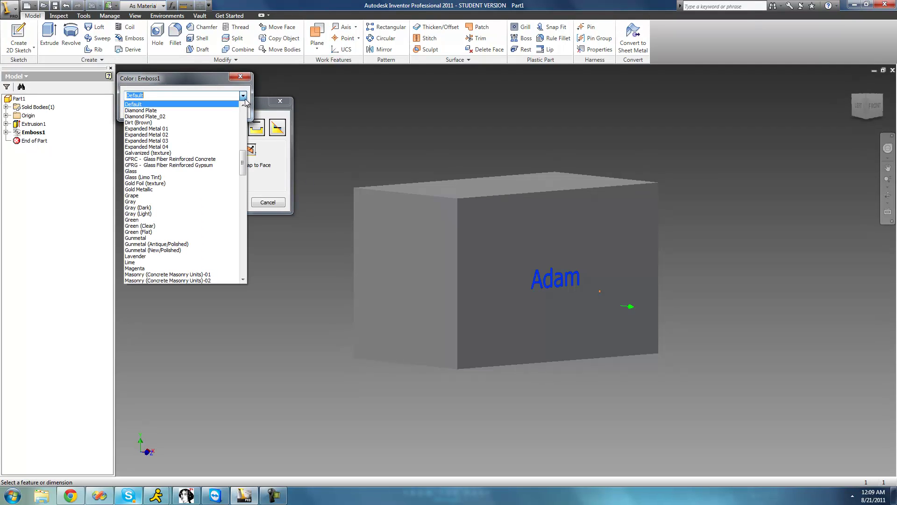
left_click(244, 174)
left_click_drag(245, 173, 245, 195)
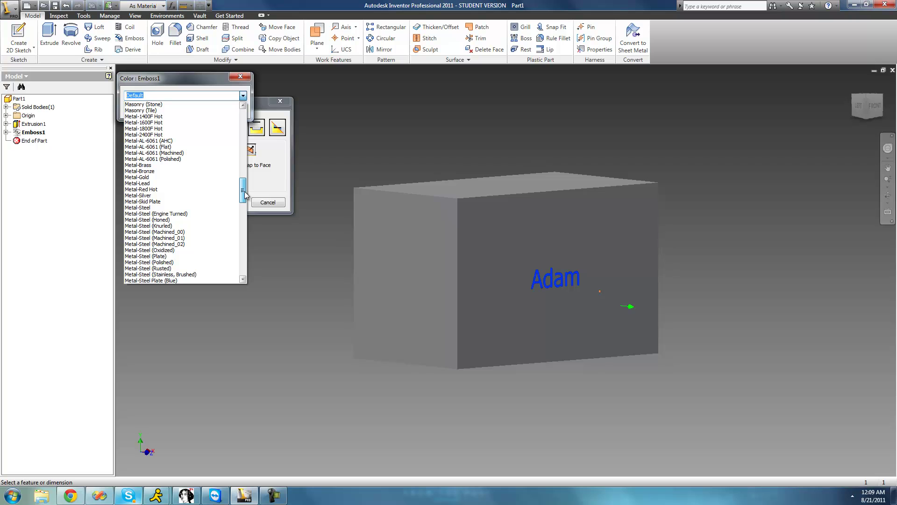
left_click(137, 177)
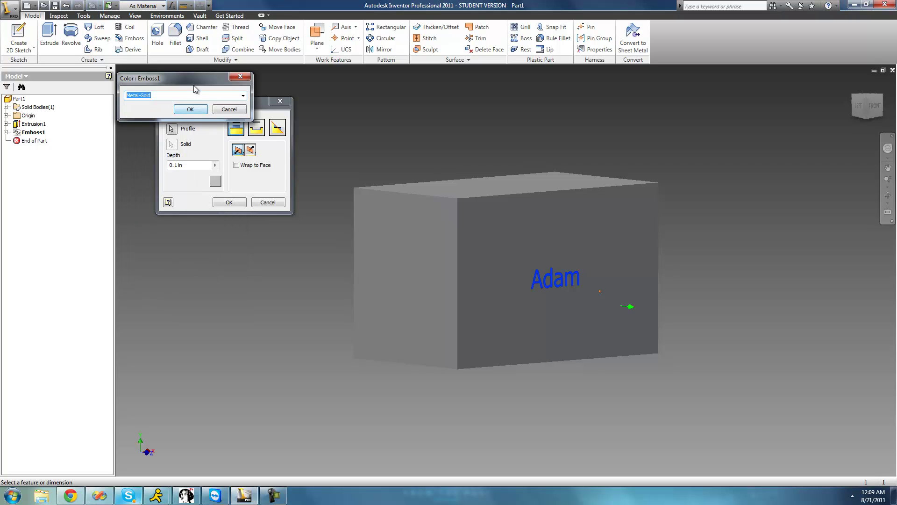
left_click(198, 120)
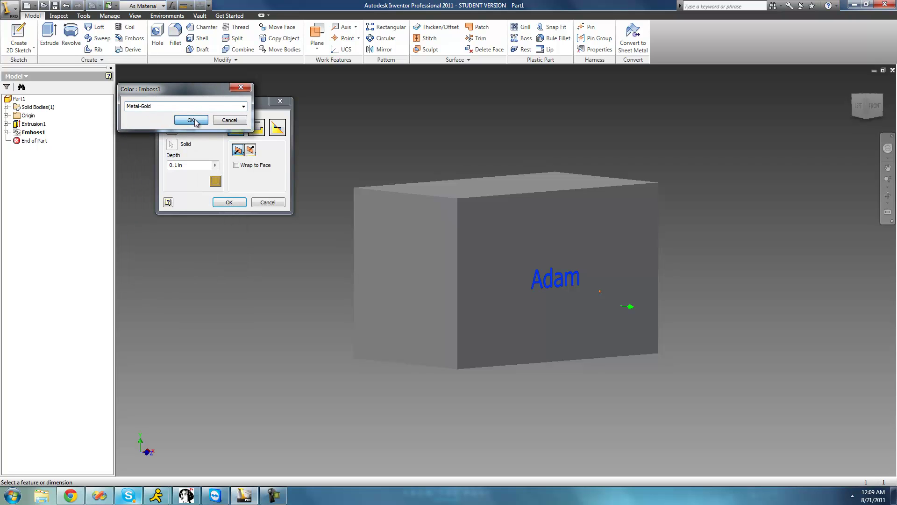
left_click(229, 202)
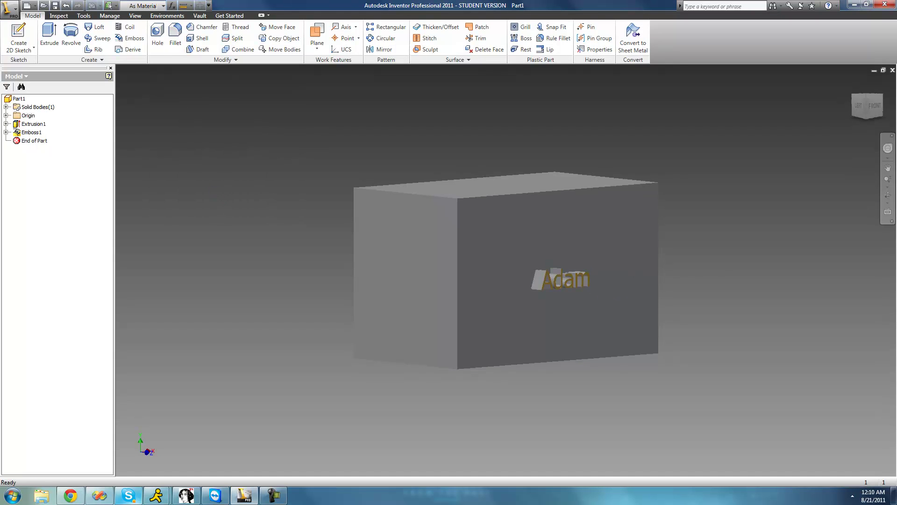
Change the emboss feature to engrave the text into the front face, with its direction flipped
left_click(888, 195)
left_click_drag(449, 262, 421, 260)
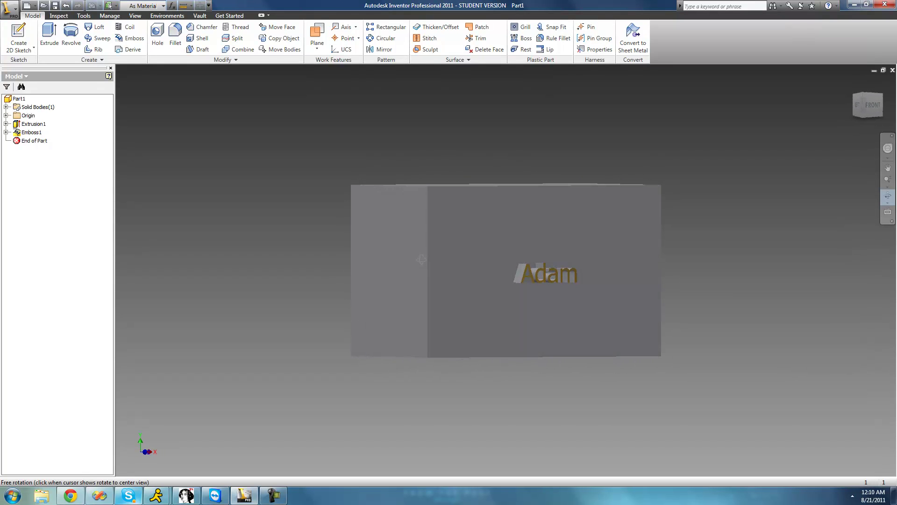
key("Escape")
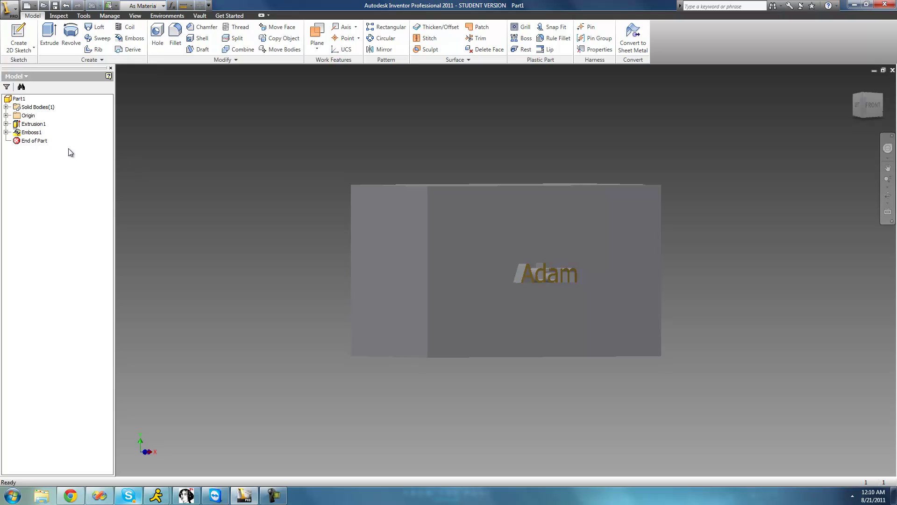
right_click(32, 133)
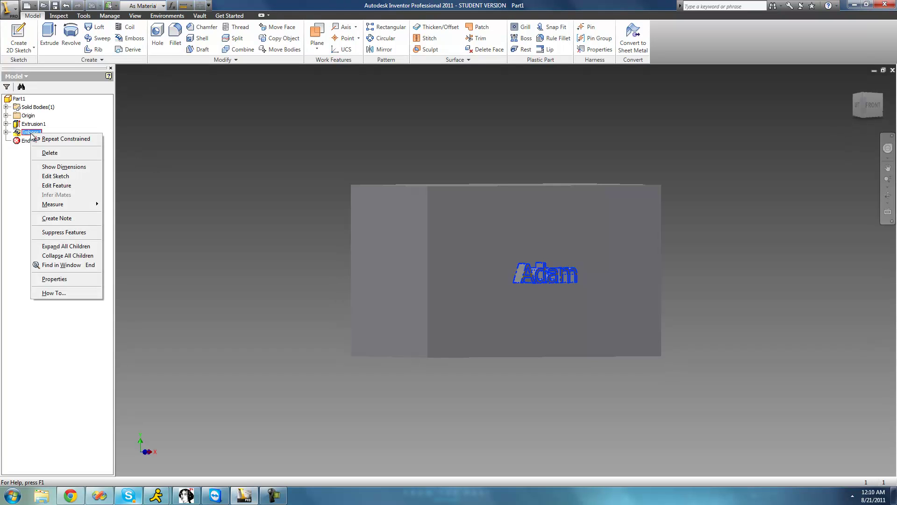
left_click(58, 186)
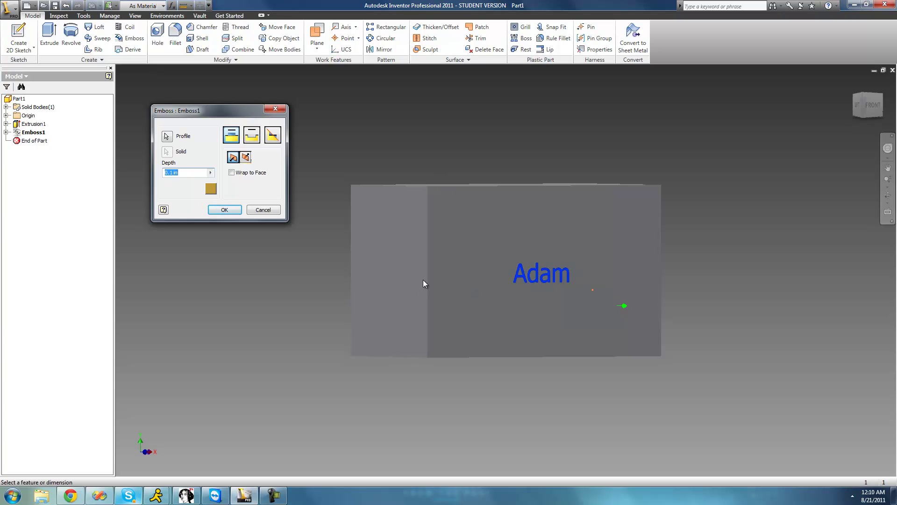
left_click(251, 138)
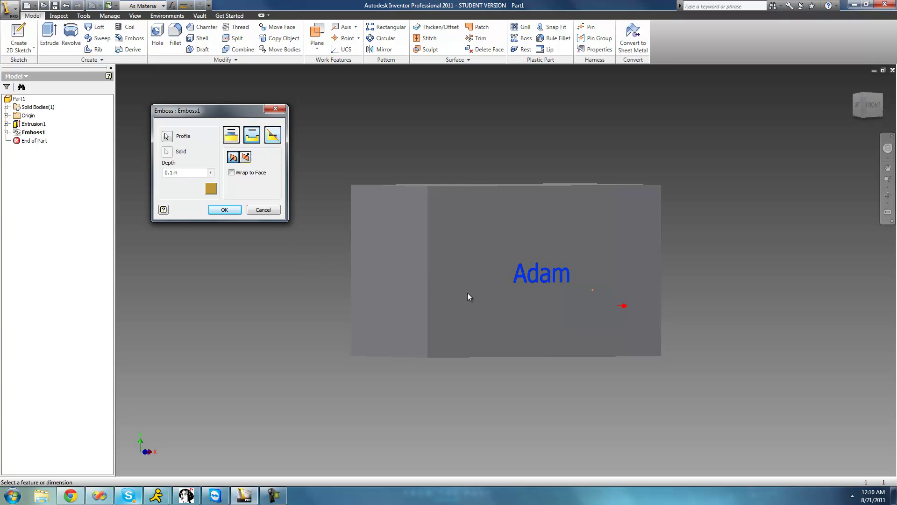
left_click(246, 158)
left_click(225, 210)
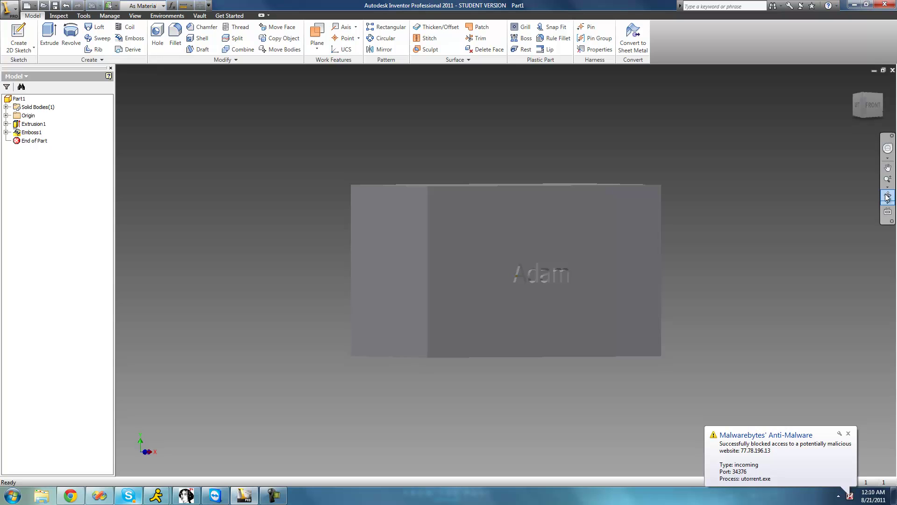
Examine the engraved text from several angles and review the emboss feature's settings
left_click(887, 197)
left_click_drag(495, 261, 531, 288)
right_click(531, 289)
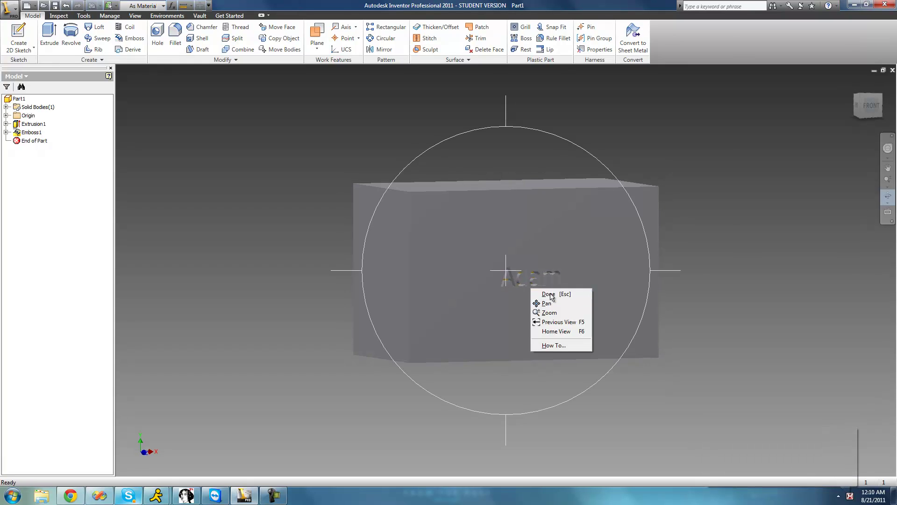
left_click(548, 294)
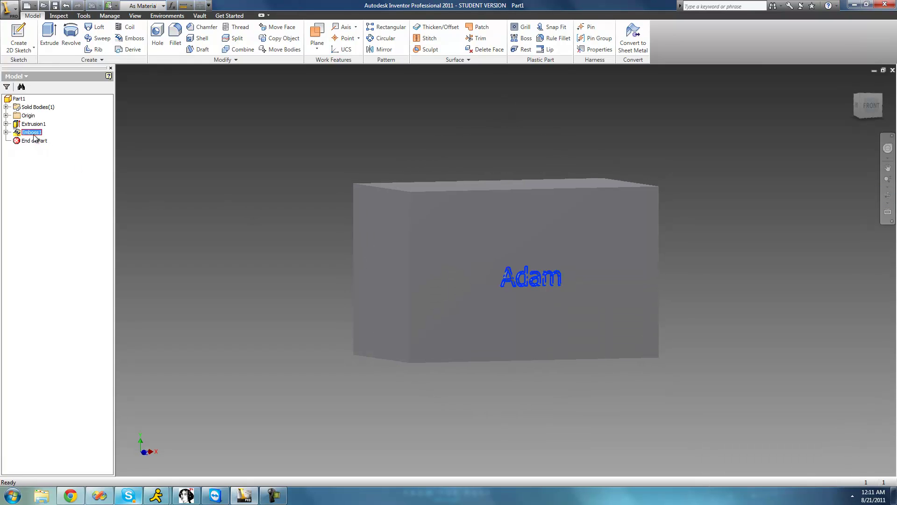
right_click(32, 132)
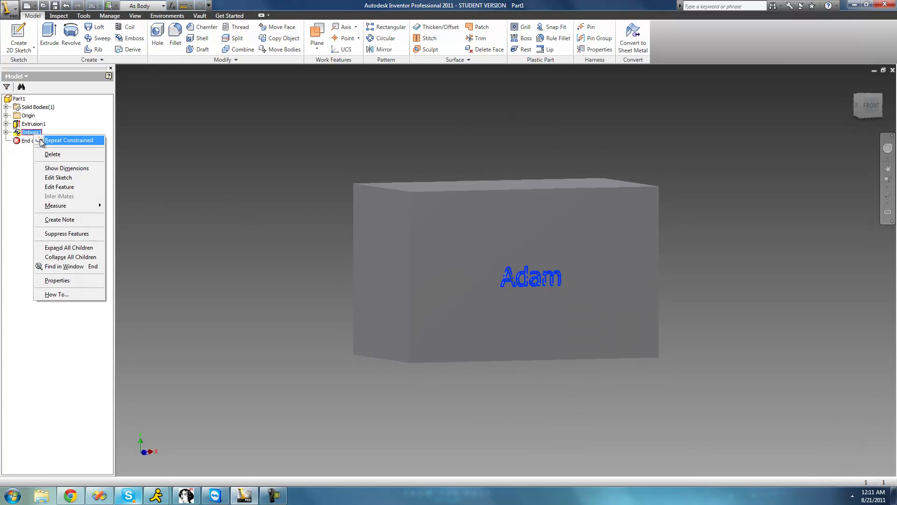
left_click(59, 187)
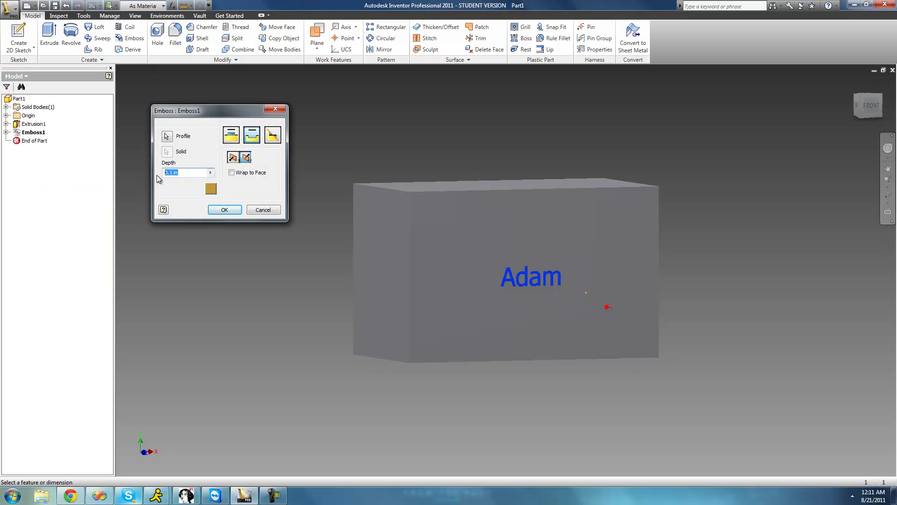
left_click(224, 210)
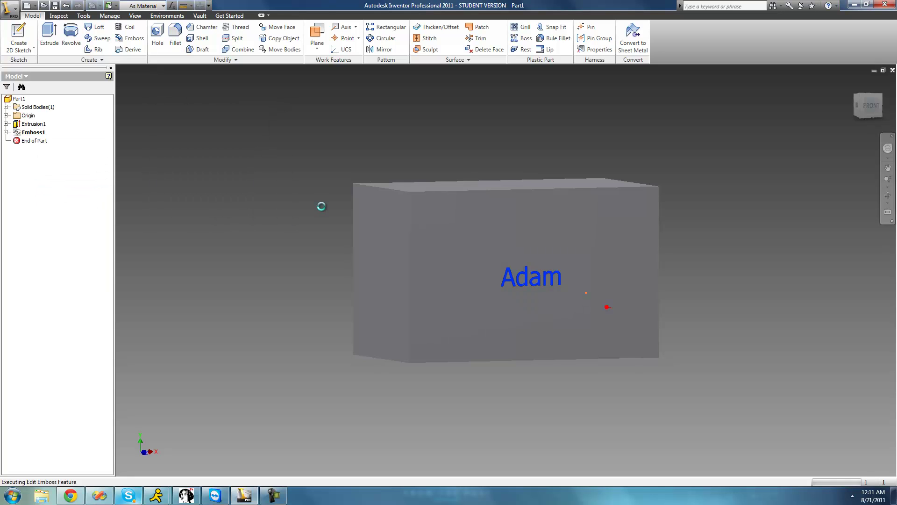
left_click(888, 196)
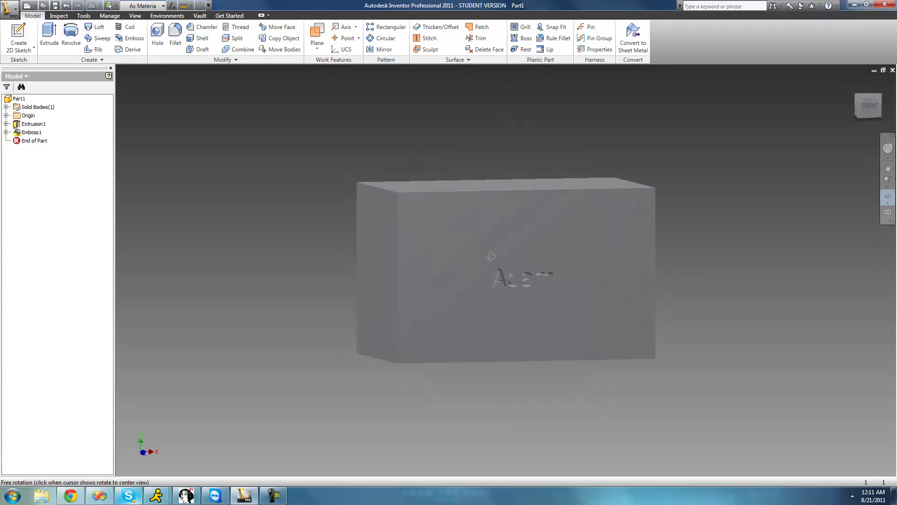
mouse_move(561, 262)
left_mouse_down()
mouse_move(468, 256)
mouse_move(484, 253)
left_mouse_up()
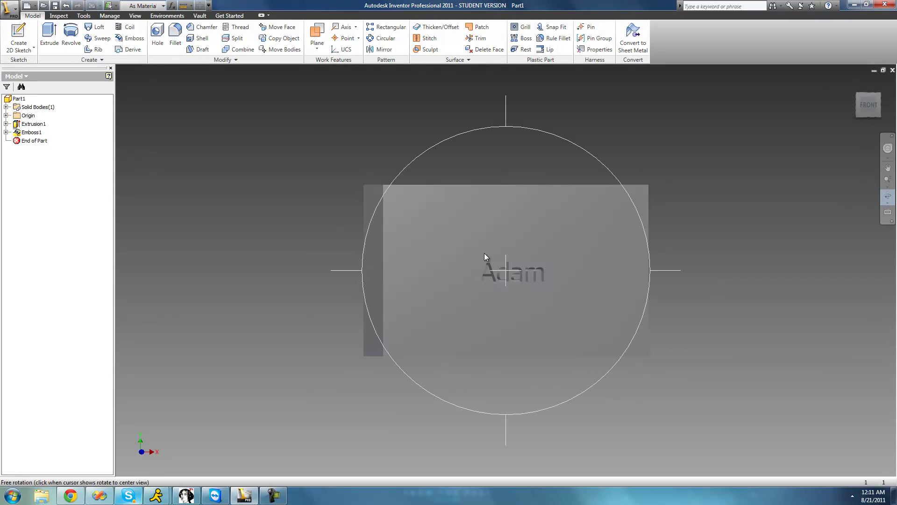
right_click(486, 255)
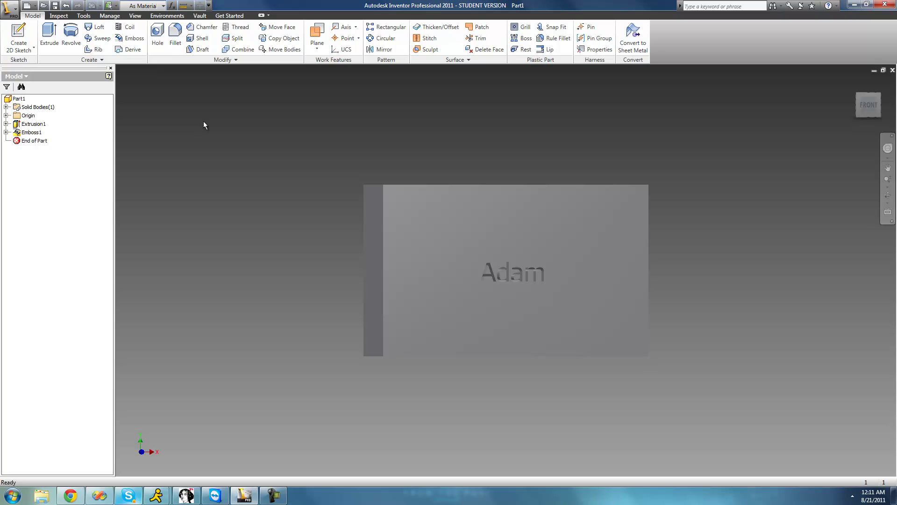